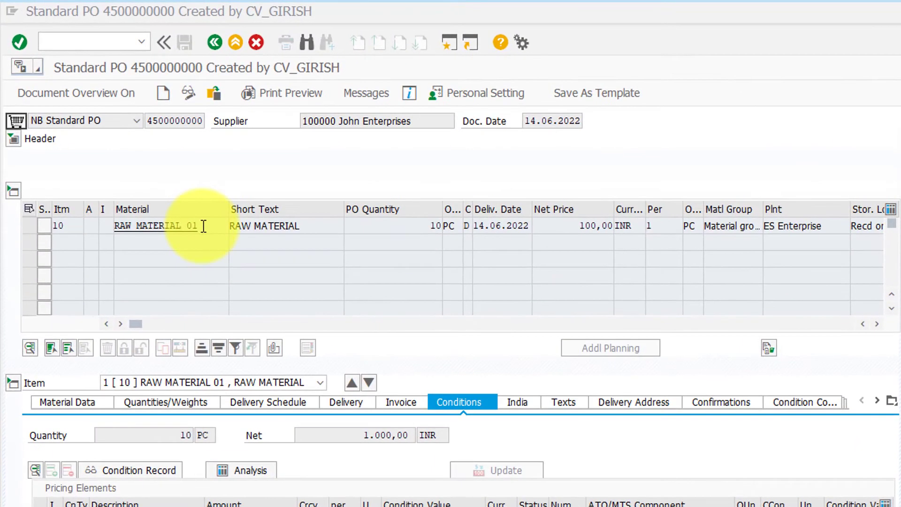
Step: Open the condition details of the FRB1 Freight (Value) line in purchase order item 10
{"action": "left_click", "coordinate": [77, 220]}
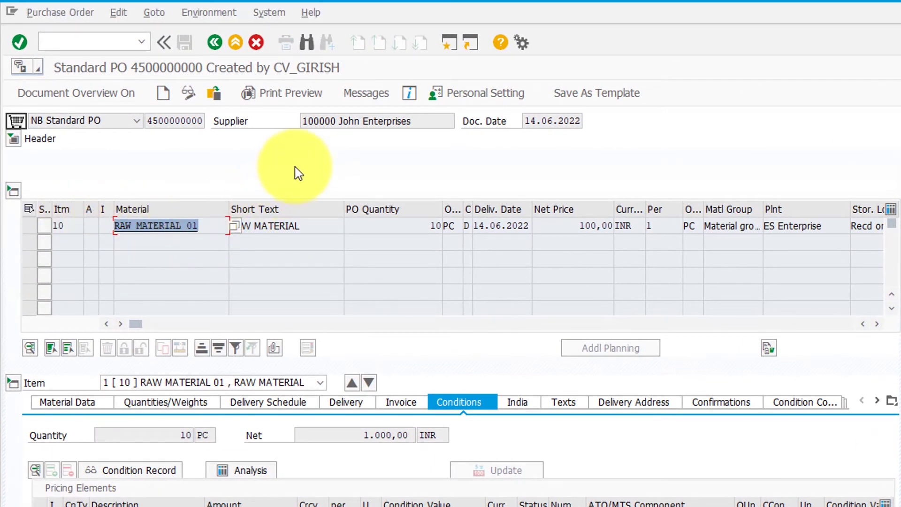
{"action": "left_click", "coordinate": [341, 121]}
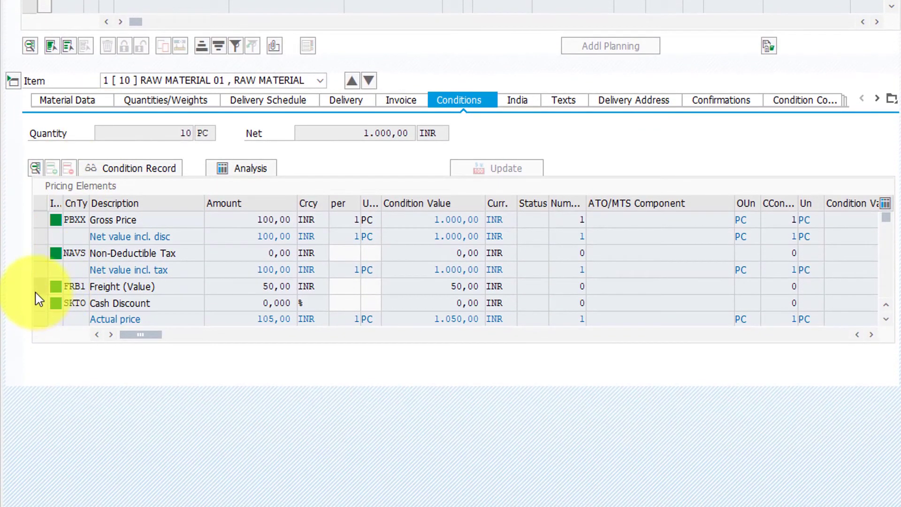
{"action": "left_click", "coordinate": [40, 287]}
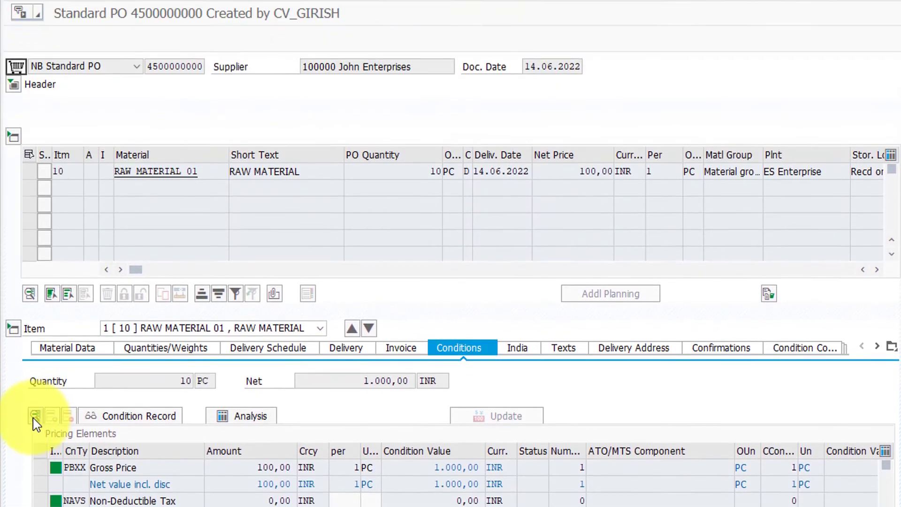
{"action": "left_click", "coordinate": [36, 168]}
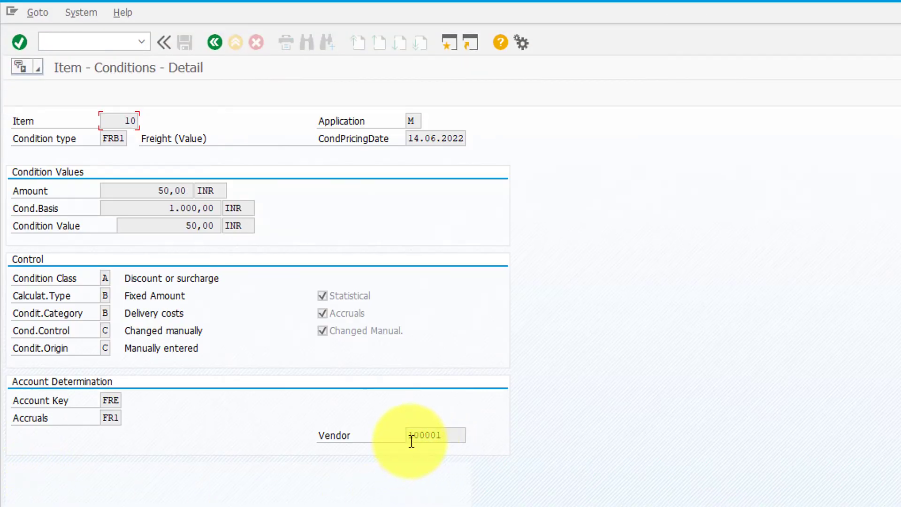
Step: Look up the freight condition's vendor in the general supplier search by its vendor number and close the result list
{"action": "left_click", "coordinate": [442, 436]}
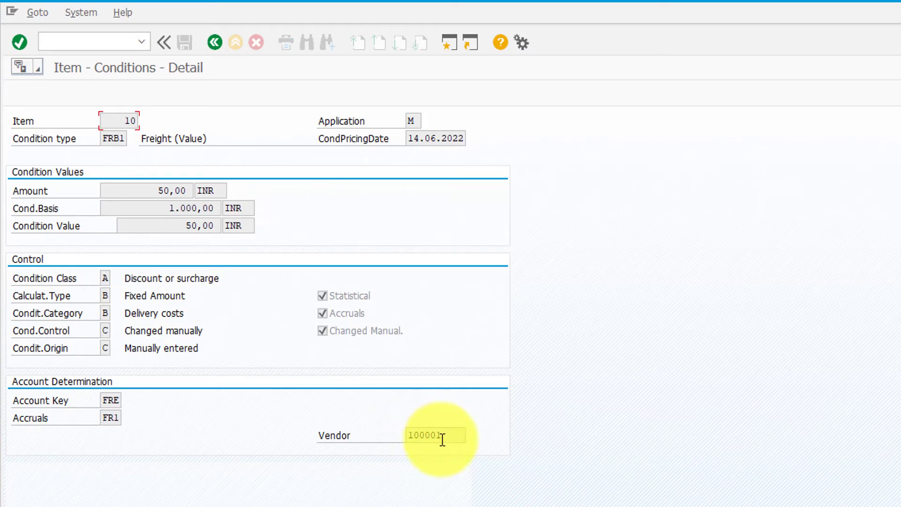
{"action": "left_click", "coordinate": [473, 436]}
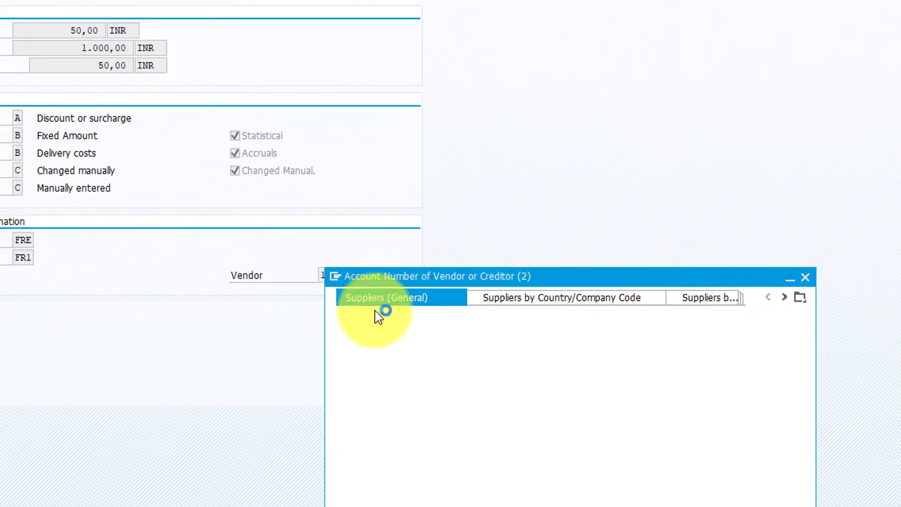
{"action": "left_click", "coordinate": [462, 444]}
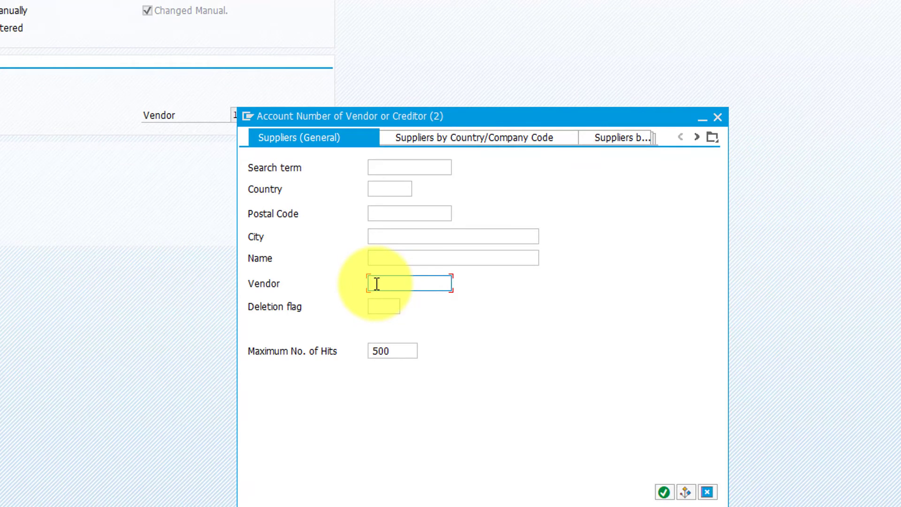
{"action": "type", "text": "100001"}
{"action": "key", "text": "Return"}
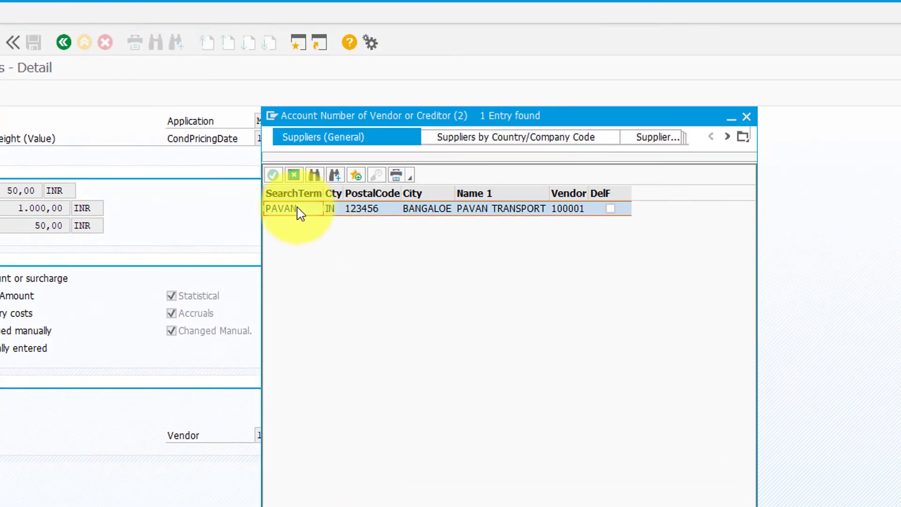
{"action": "left_click", "coordinate": [735, 115]}
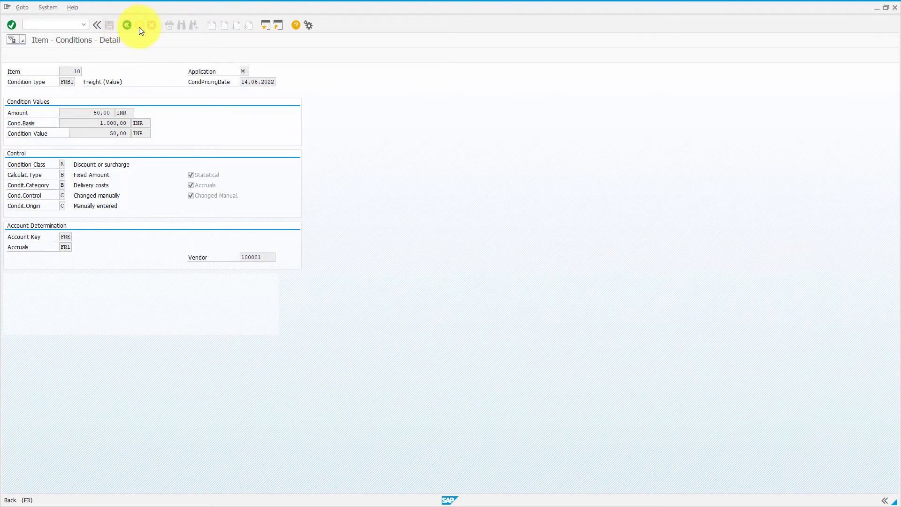
Step: Return to the purchase order, copy its number and load it as a goods receipt in a new MIGO session
{"action": "left_click", "coordinate": [126, 26]}
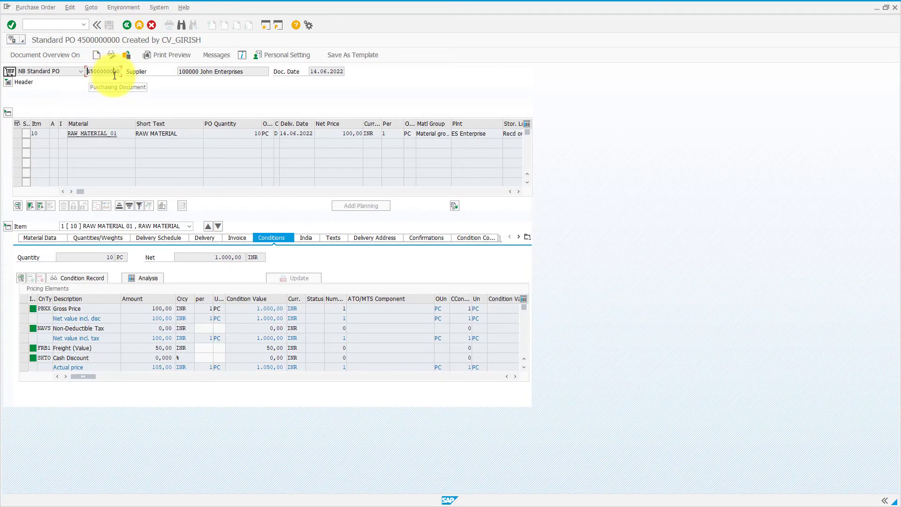
{"action": "double_click", "coordinate": [109, 72]}
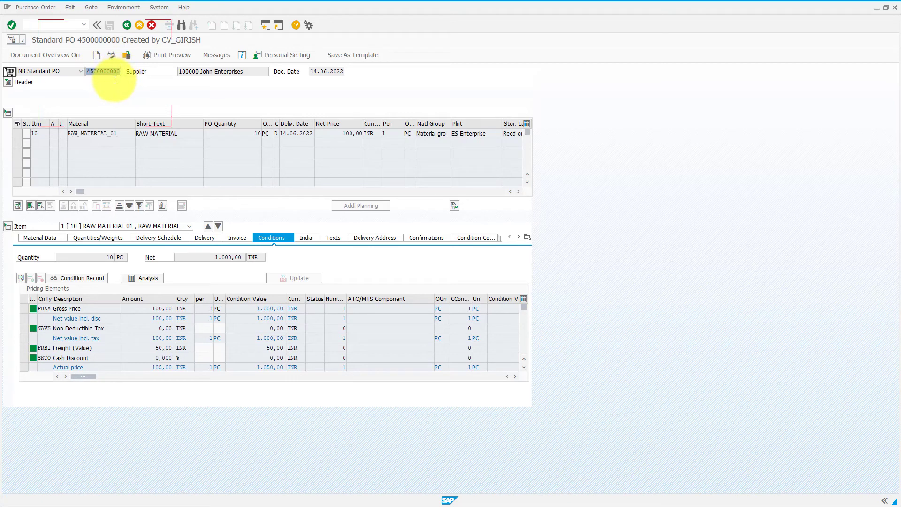
{"action": "left_click", "coordinate": [57, 29]}
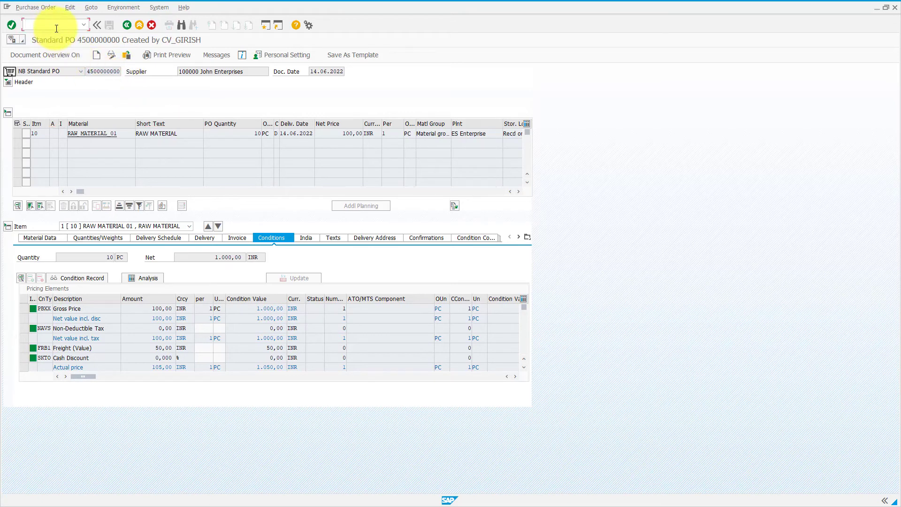
{"action": "type", "text": "/omogo"}
{"action": "key", "text": "BackSpace"}
{"action": "key", "text": "BackSpace"}
{"action": "key", "text": "Return"}
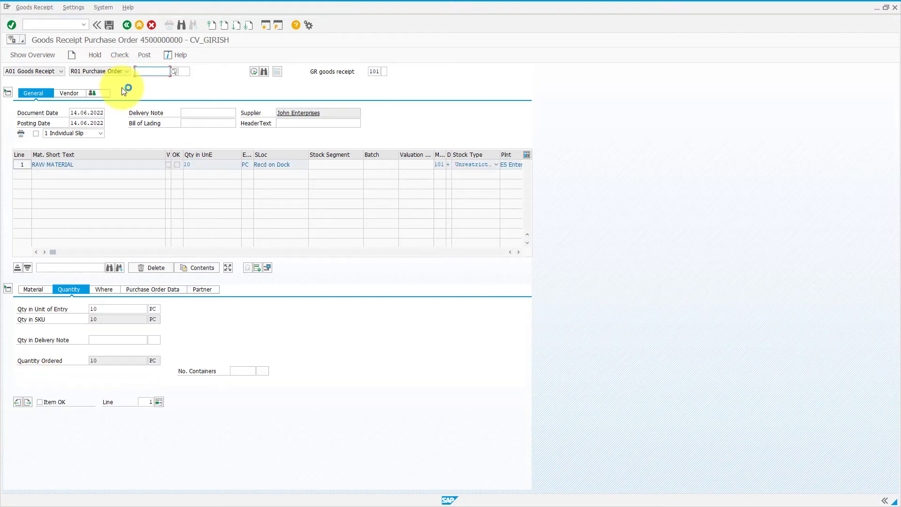
Step: Examine the goods receipt item's Material, Quantity and Where details
{"action": "left_click", "coordinate": [37, 291]}
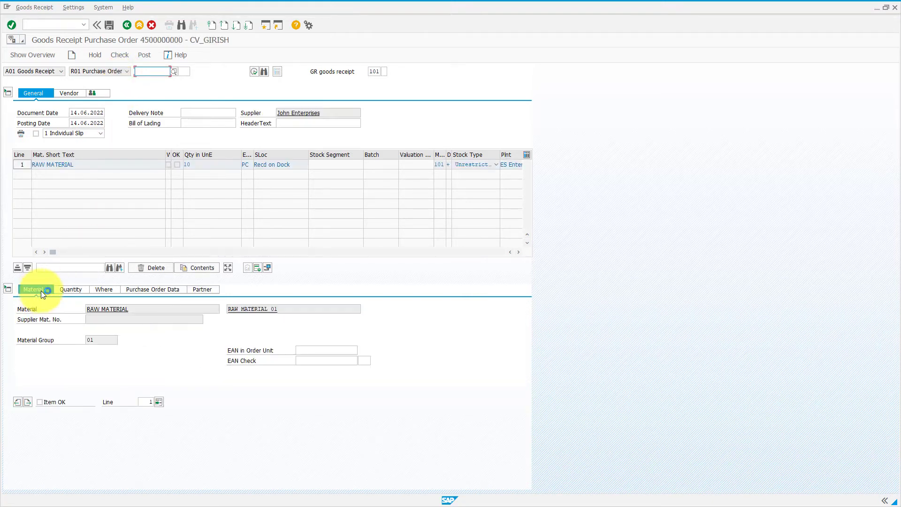
{"action": "left_click", "coordinate": [79, 290]}
{"action": "left_click", "coordinate": [105, 290]}
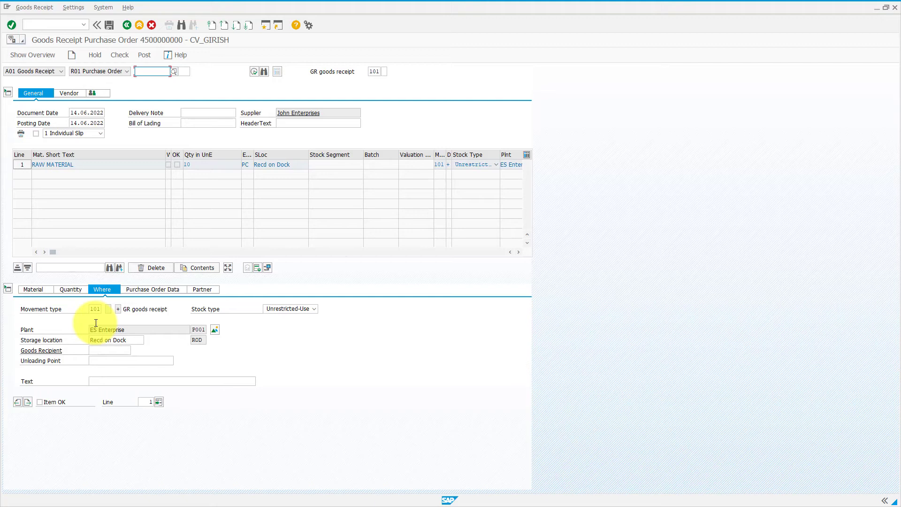
Step: Start condition type maintenance in a new session with /om/06 and open the details of FRB1 Freight (Value)
{"action": "left_click", "coordinate": [30, 23]}
{"action": "type", "text": "/nm"}
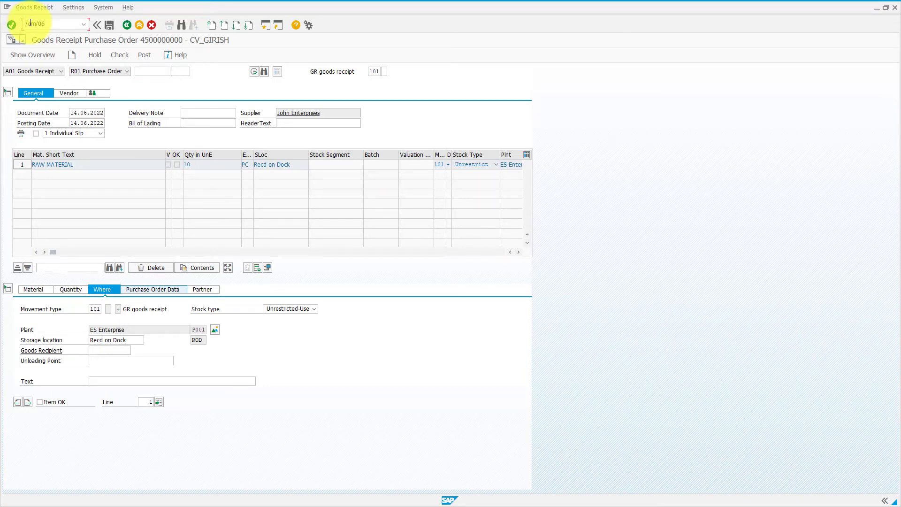
{"action": "type", "text": "igo"}
{"action": "key", "text": "Return"}
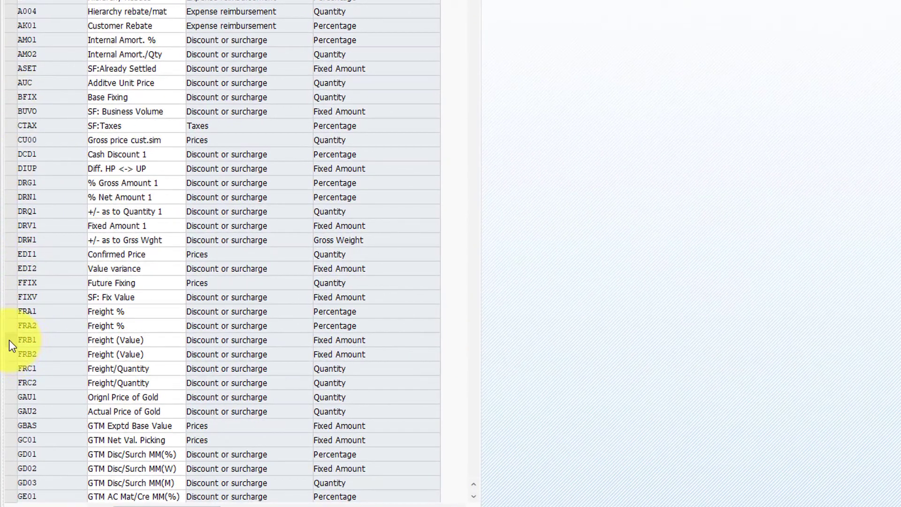
{"action": "left_click", "coordinate": [10, 340]}
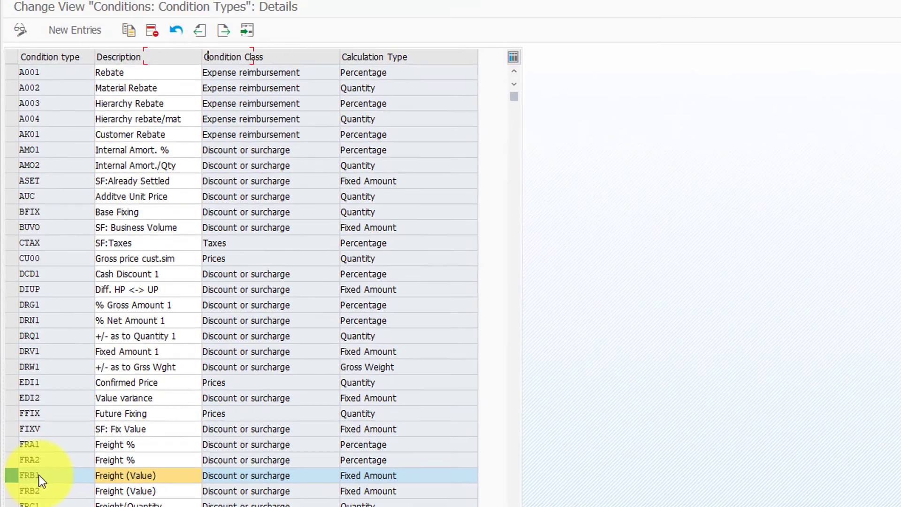
{"action": "double_click", "coordinate": [36, 342]}
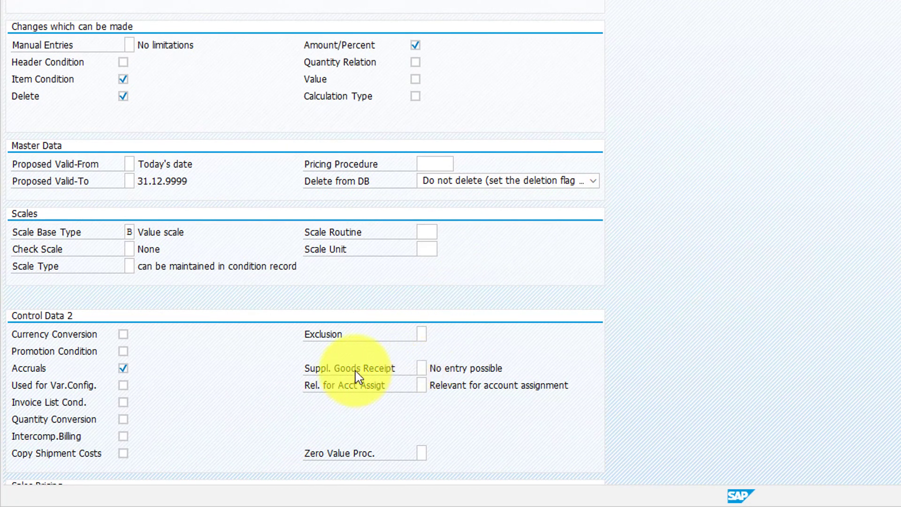
Step: Set Suppl. Goods Receipt in Control Data 2 to 2, Entry always possible
{"action": "left_click", "coordinate": [422, 369]}
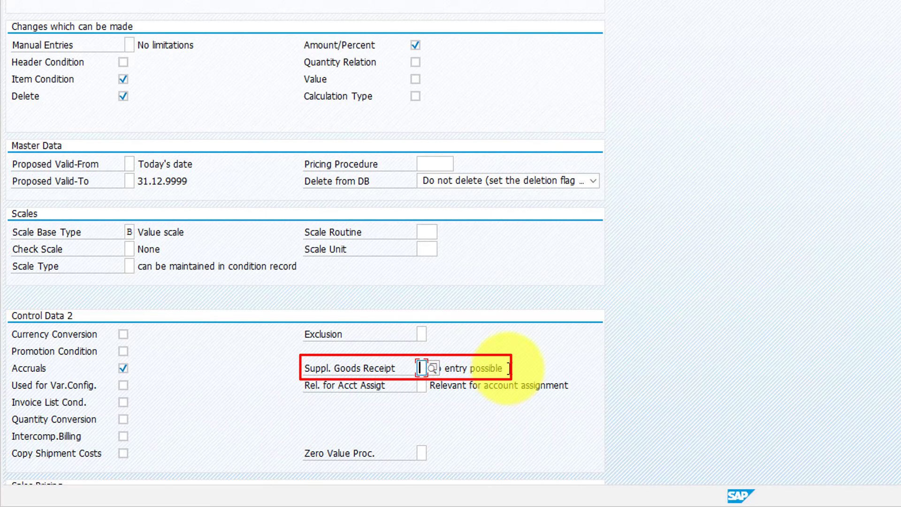
{"action": "left_click", "coordinate": [431, 368]}
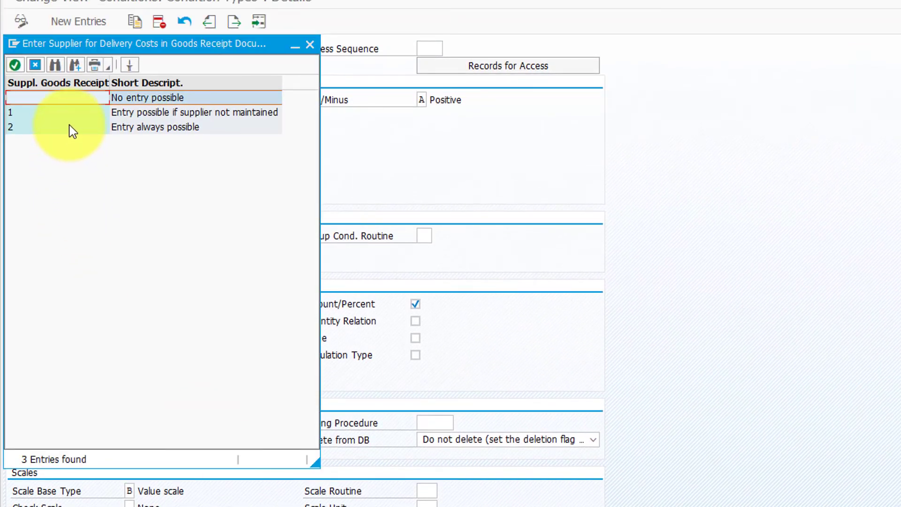
{"action": "left_click", "coordinate": [71, 131]}
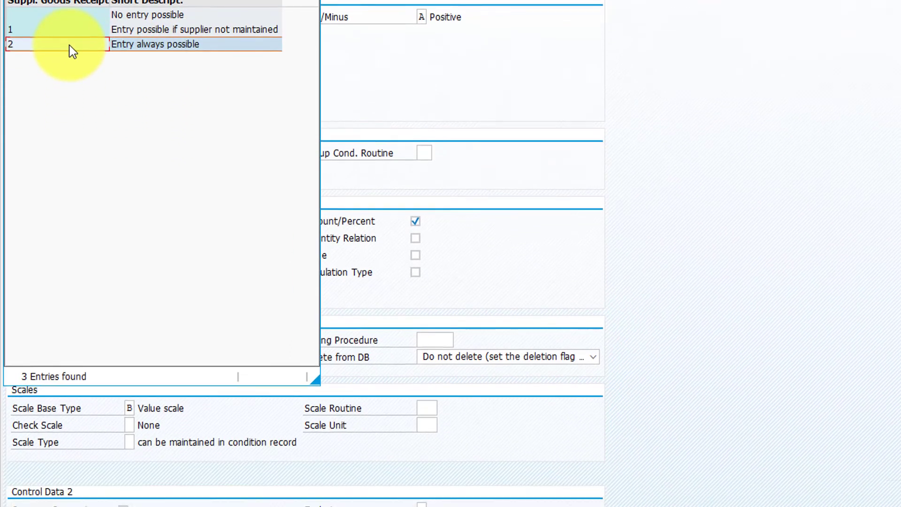
{"action": "double_click", "coordinate": [71, 131]}
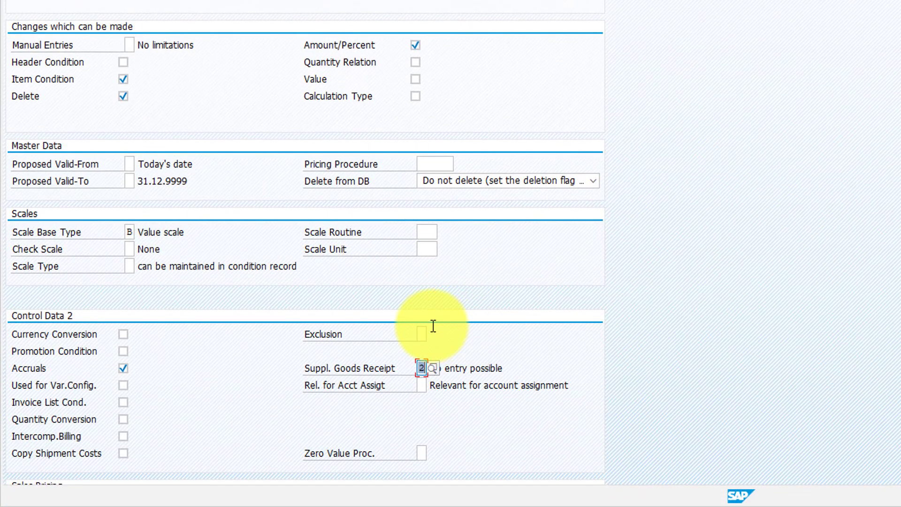
Step: Save the condition type change under the proposed customizing request
{"action": "key", "text": "ctrl+s"}
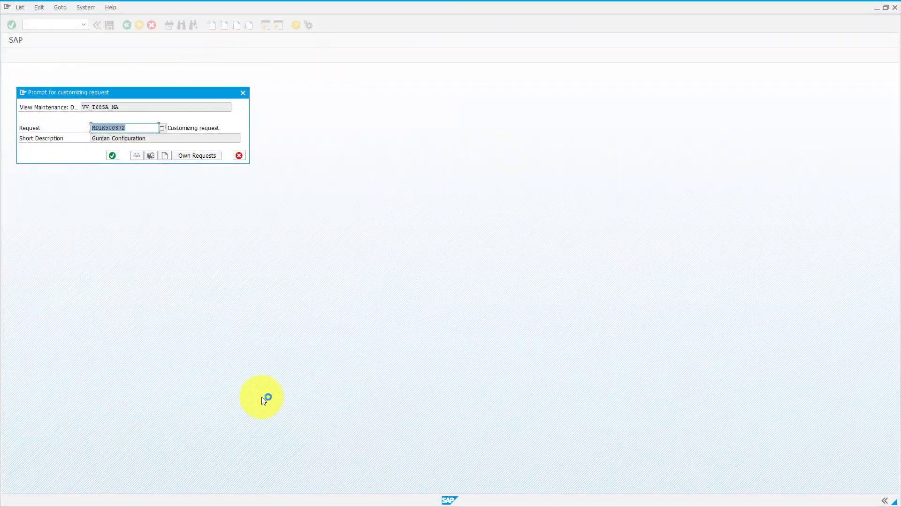
{"action": "key", "text": "Return"}
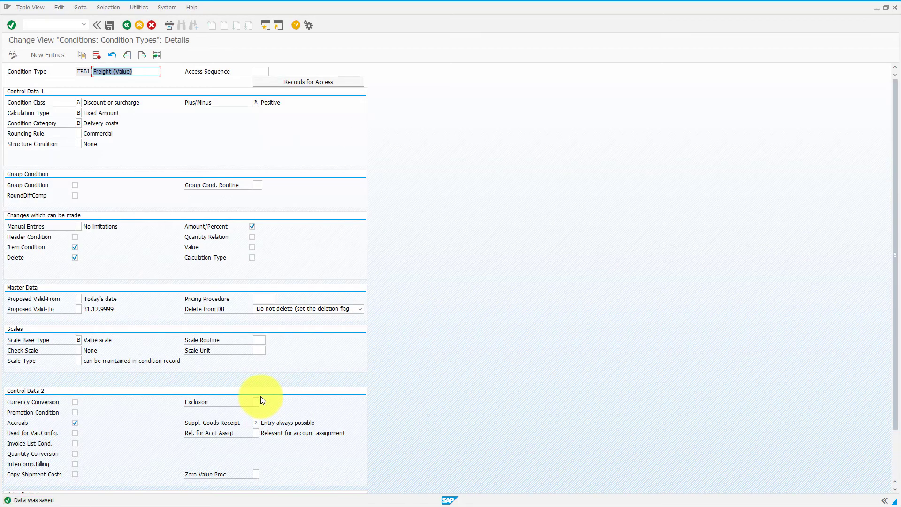
{"action": "left_click", "coordinate": [110, 27]}
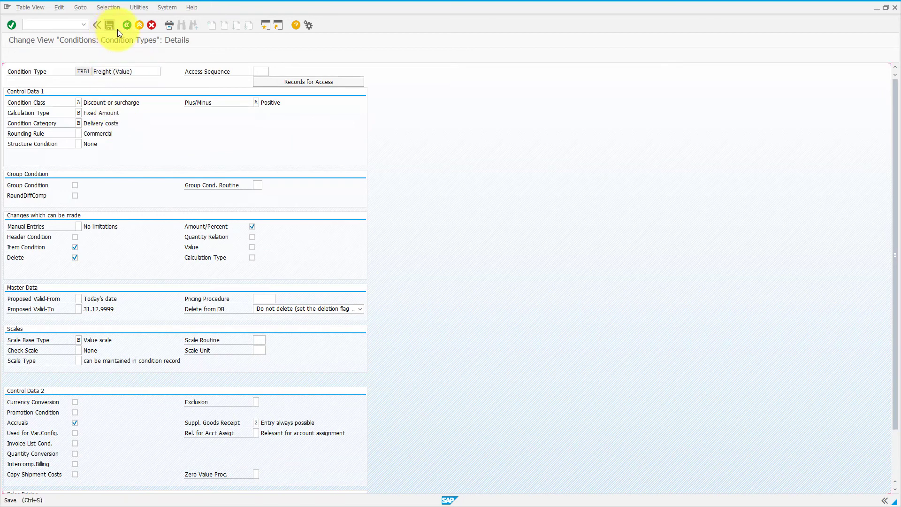
Step: Switch back to the goods receipt session, restart it with /nmigo and load the copied purchase order number
{"action": "left_click", "coordinate": [68, 26]}
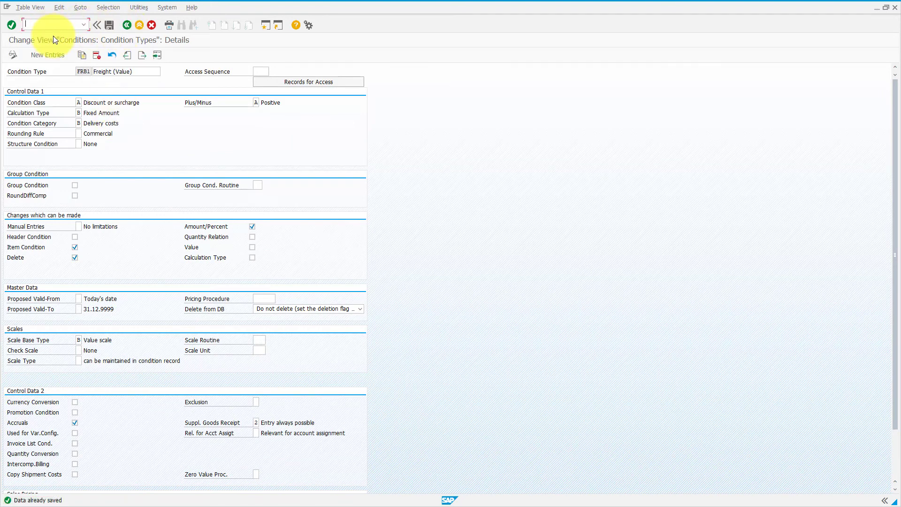
{"action": "key", "text": "alt+Tab"}
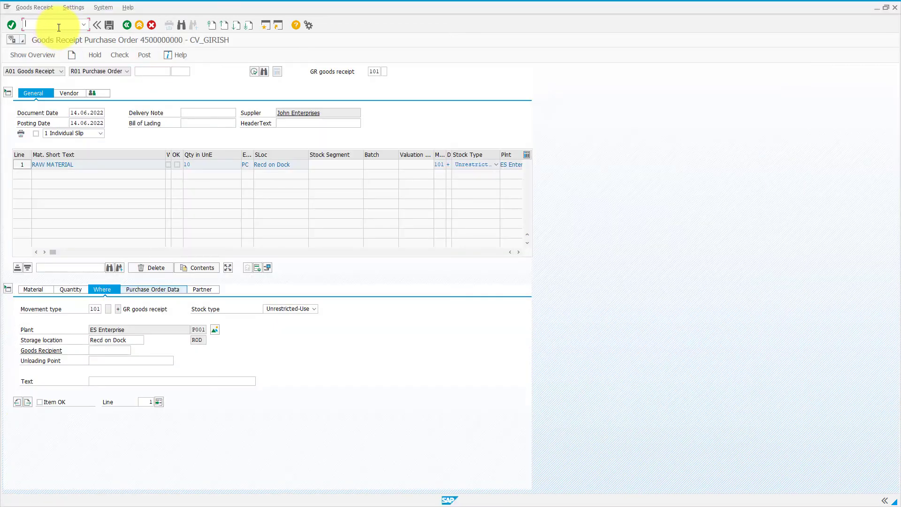
{"action": "type", "text": "/nmigo"}
{"action": "key", "text": "Return"}
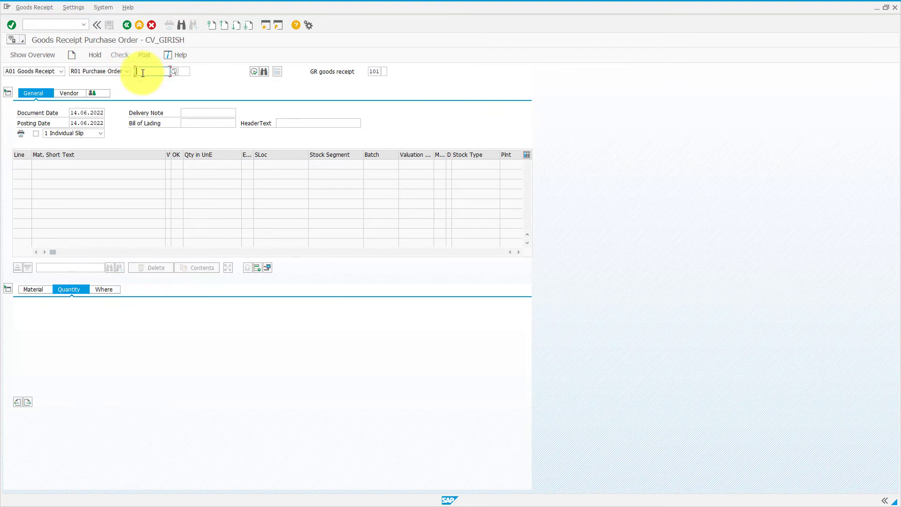
{"action": "key", "text": "ctrl+v"}
{"action": "key", "text": "Return"}
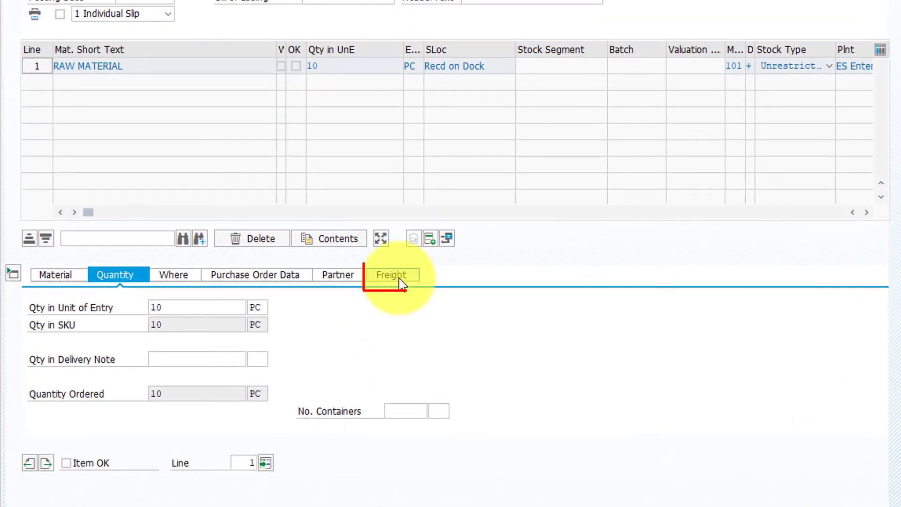
Step: Replace the freight vendor of the item's Freight (Value) condition with Steve Transport
{"action": "left_click", "coordinate": [401, 279]}
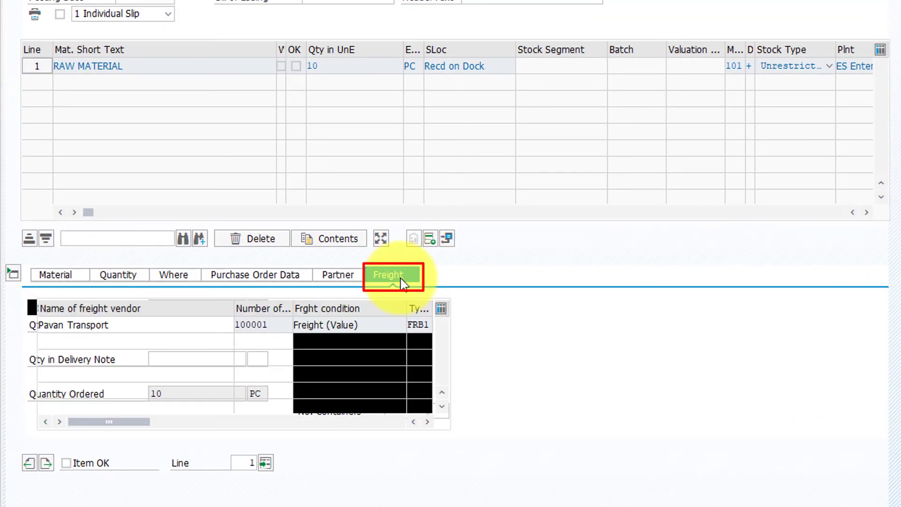
{"action": "left_click", "coordinate": [190, 331]}
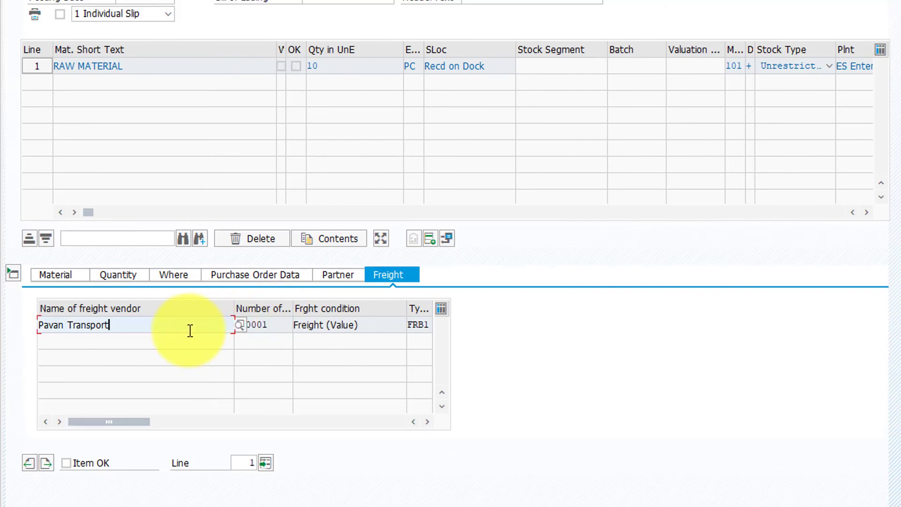
{"action": "left_click_drag", "start_coordinate": [190, 331], "coordinate": [24, 323]}
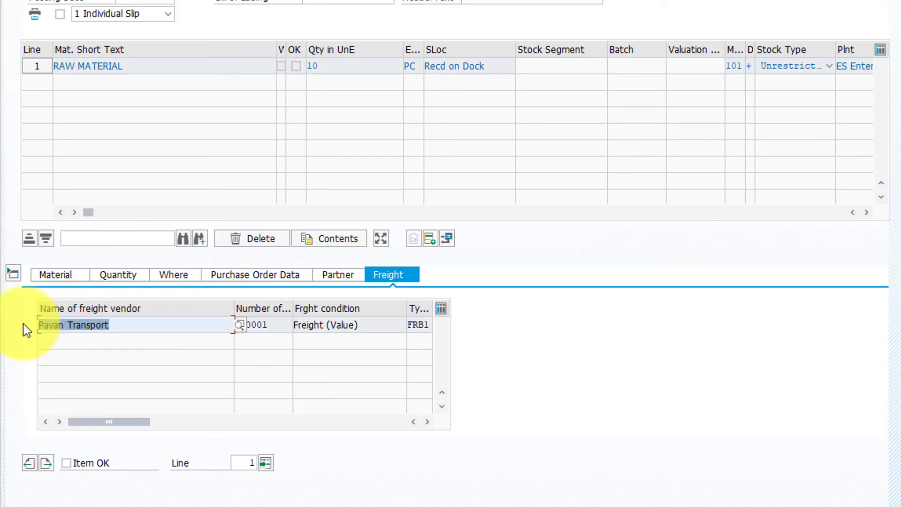
{"action": "type", "text": "stev"}
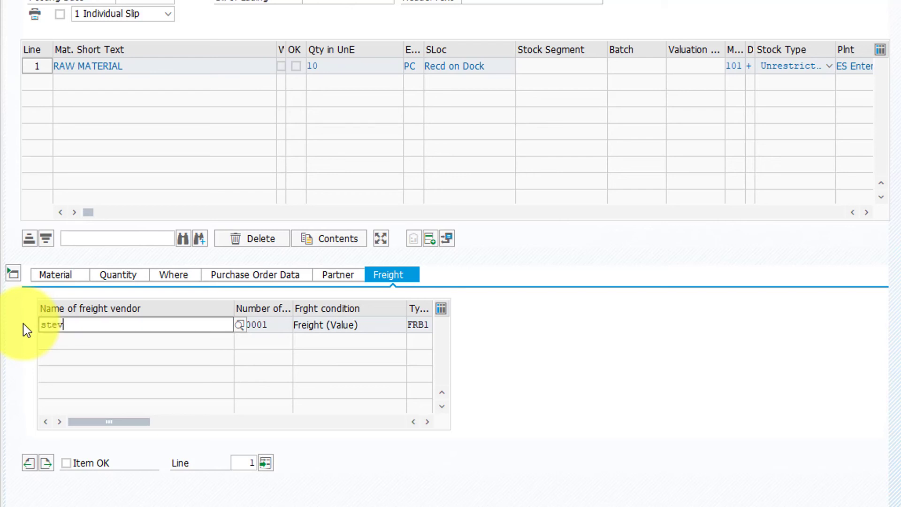
{"action": "type", "text": "e"}
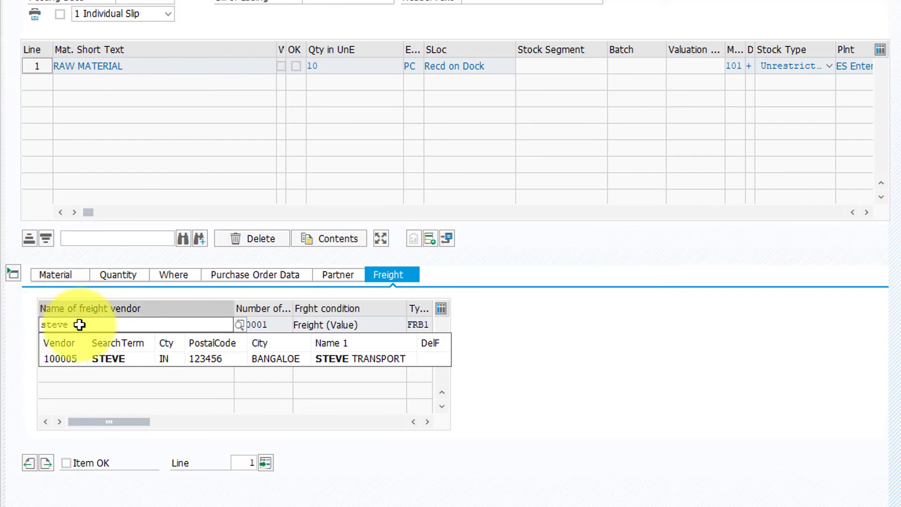
{"action": "left_click", "coordinate": [66, 359]}
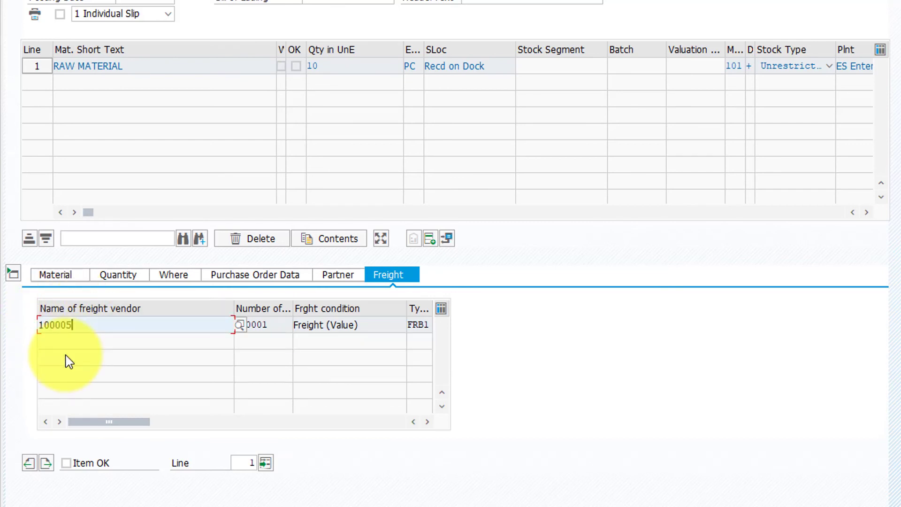
{"action": "key", "text": "Return"}
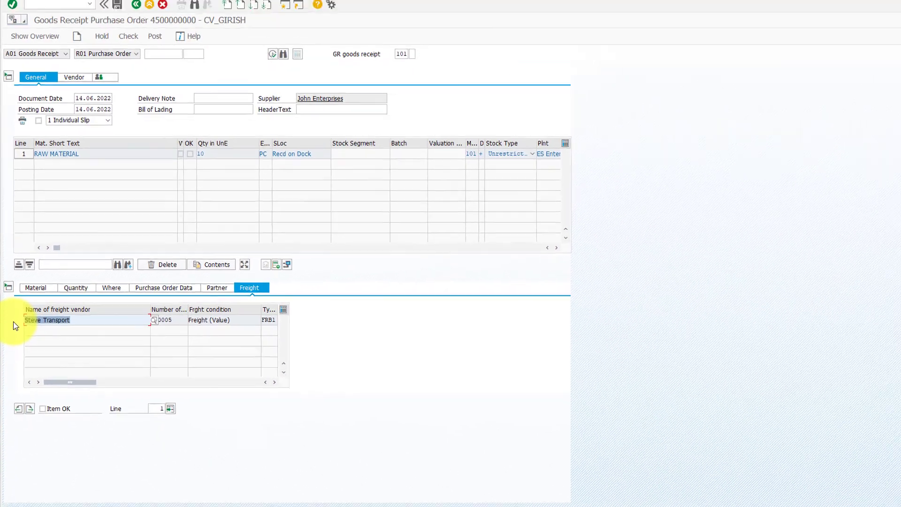
Step: Mark the RAW MATERIAL item as OK and post the goods receipt
{"action": "left_click", "coordinate": [55, 401]}
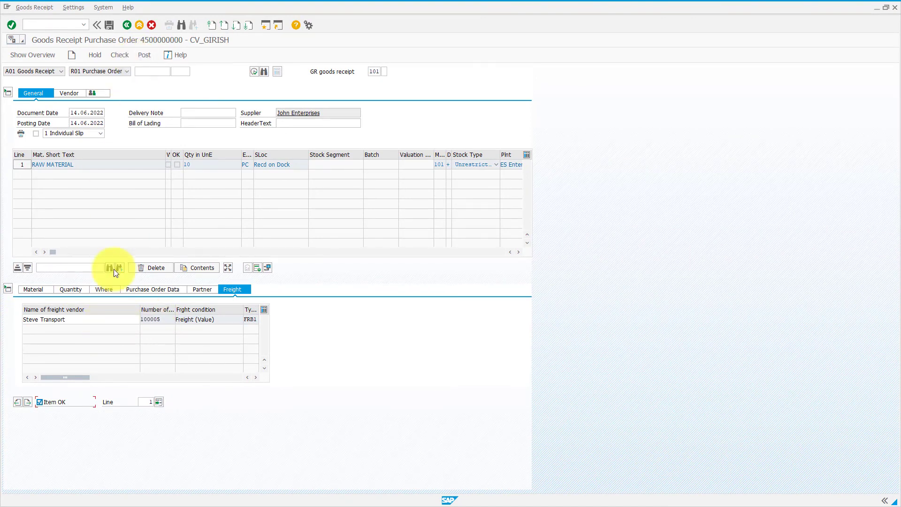
{"action": "left_click", "coordinate": [143, 57]}
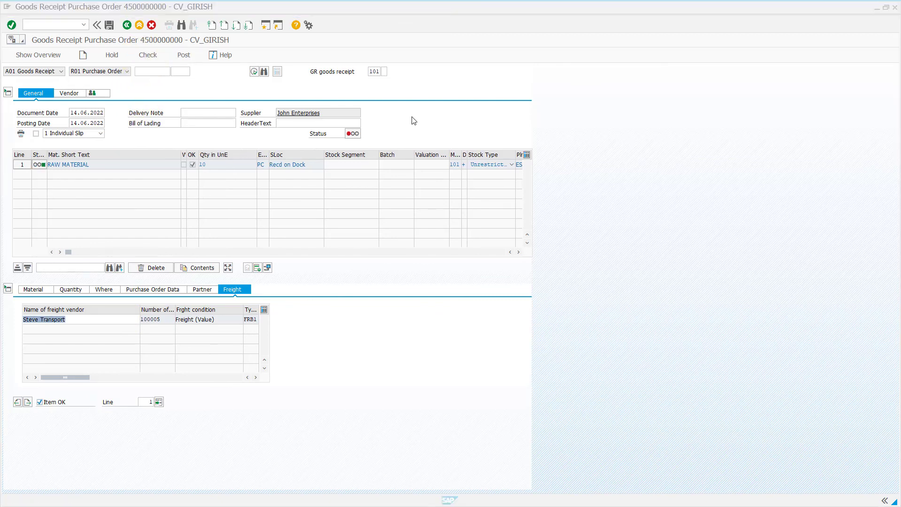